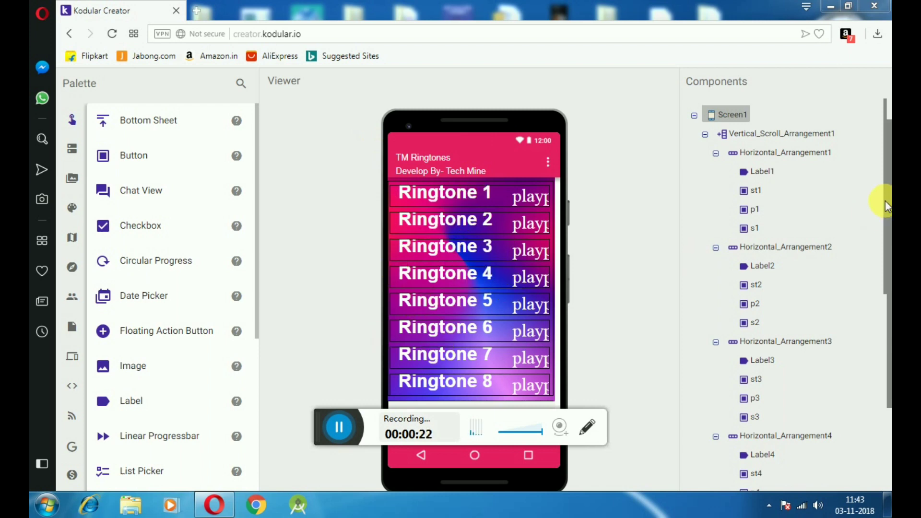
left_click_drag(885, 200, 887, 237)
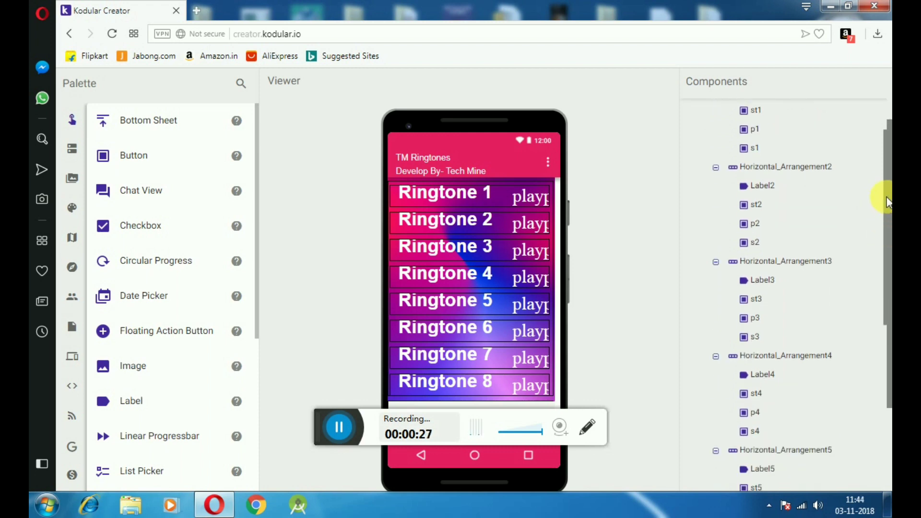
scroll(887, 194, "up", 2)
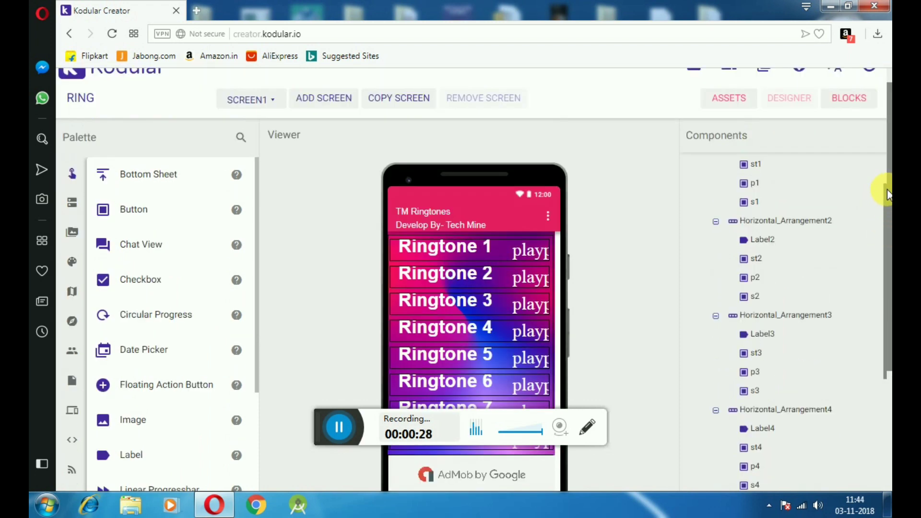
scroll(887, 194, "up", 1)
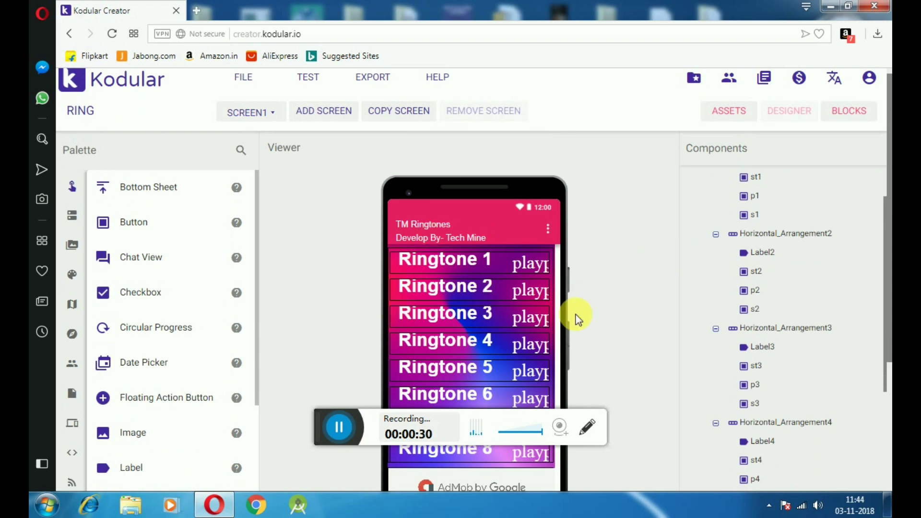
left_click(888, 229)
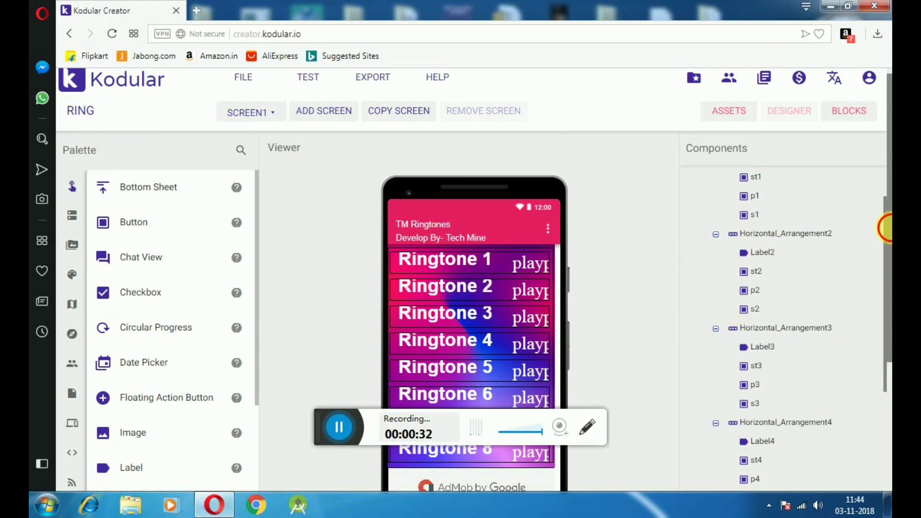
left_click_drag(887, 277, 888, 356)
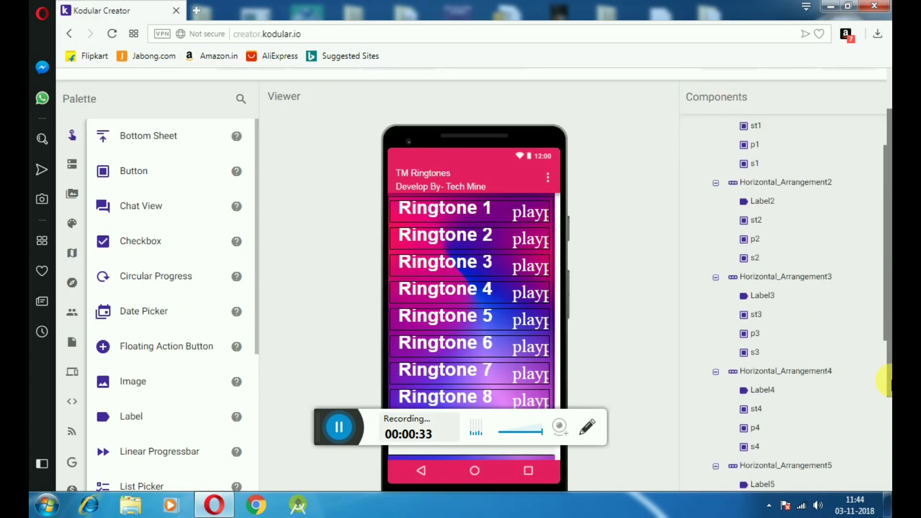
scroll(884, 329, "down", 3)
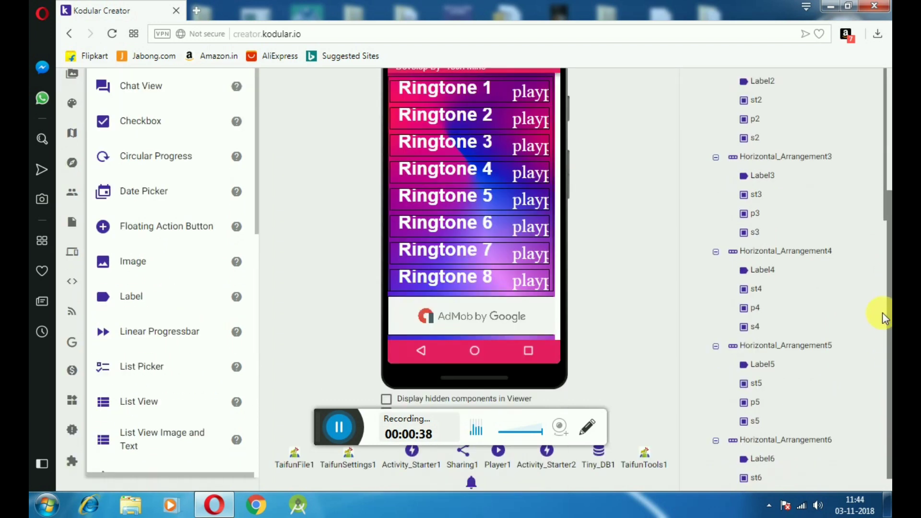
left_click_drag(890, 261, 890, 188)
scroll(888, 178, "up", 2)
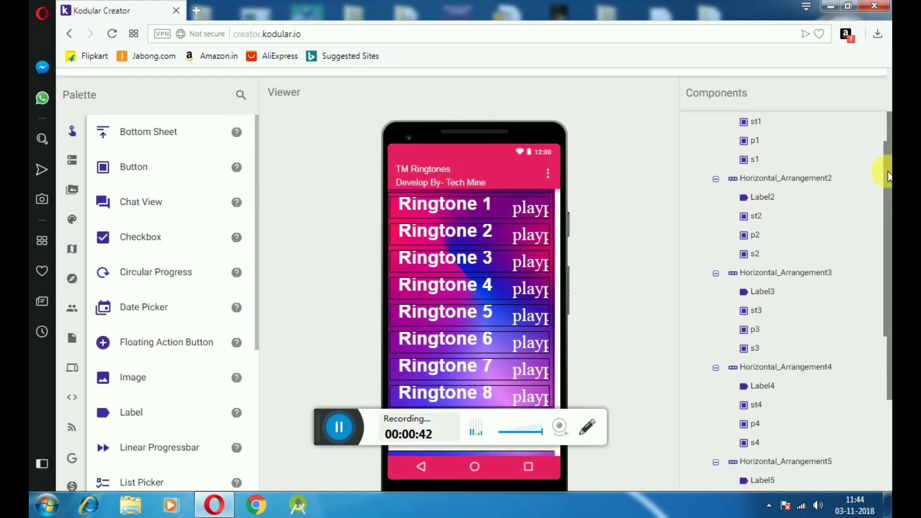
scroll(821, 187, "up", 1)
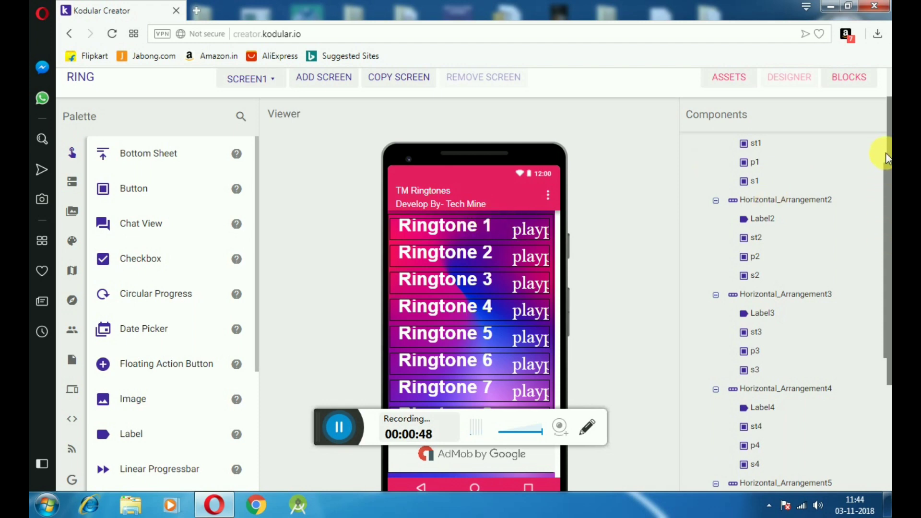
scroll(884, 153, "up", 3)
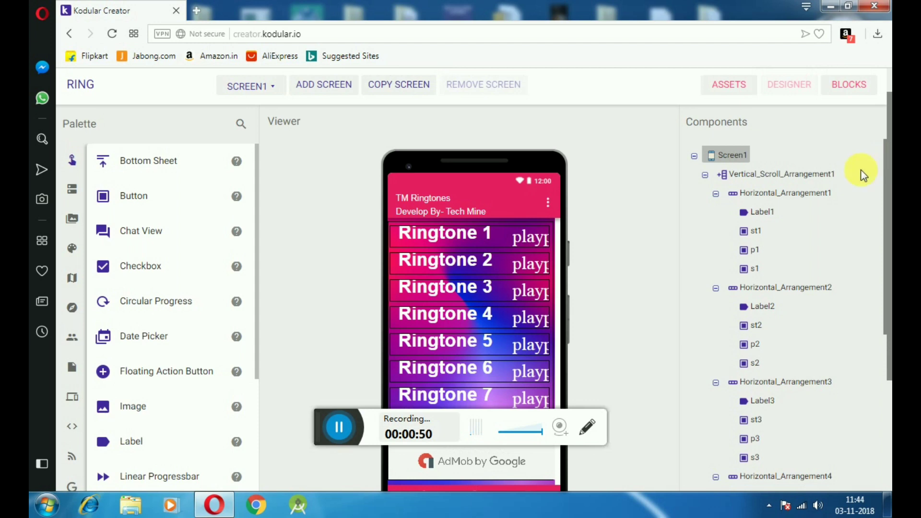
left_click(758, 175)
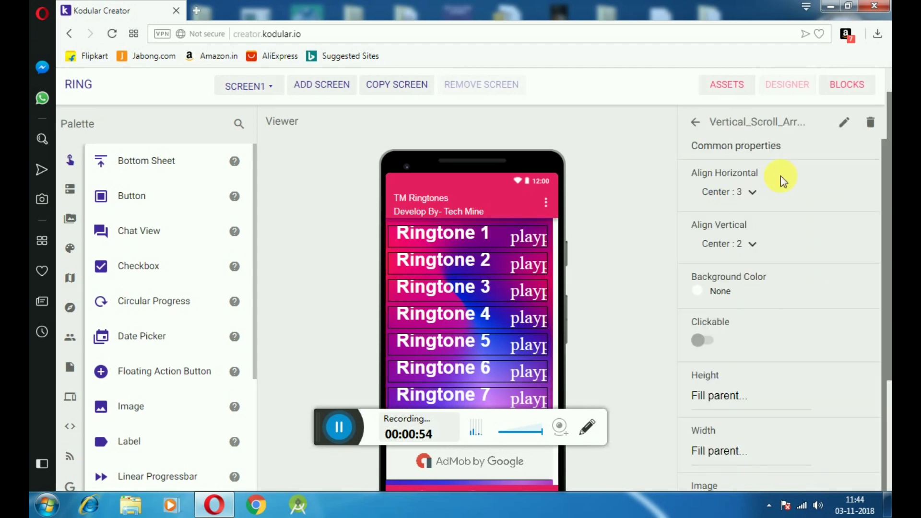
left_click(697, 125)
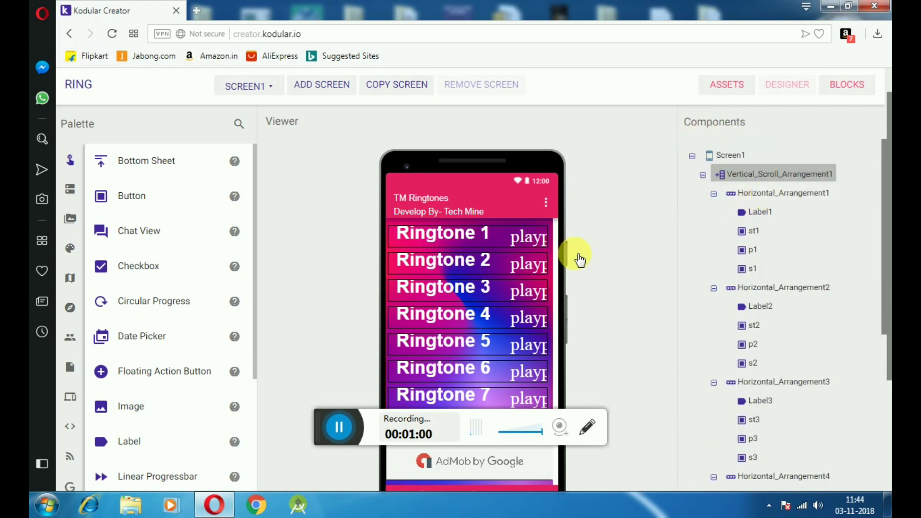
left_click(509, 236)
left_click(495, 226)
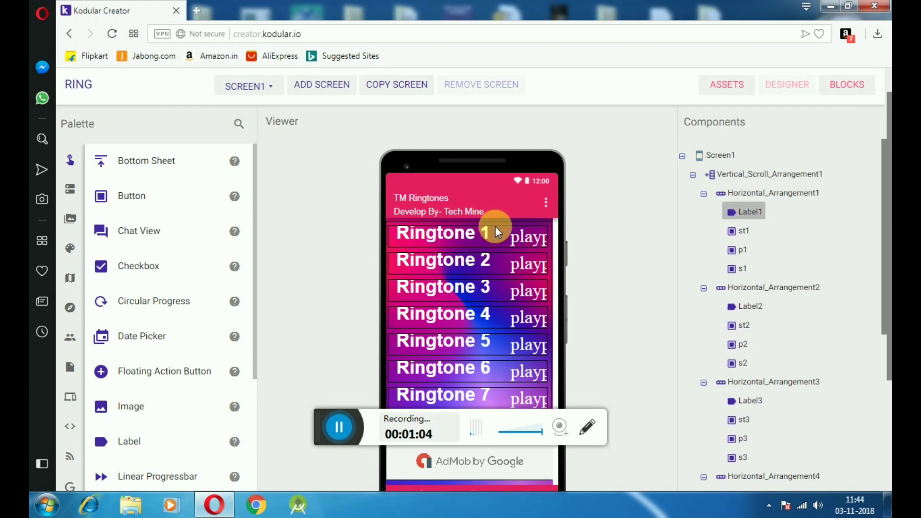
left_click(499, 224)
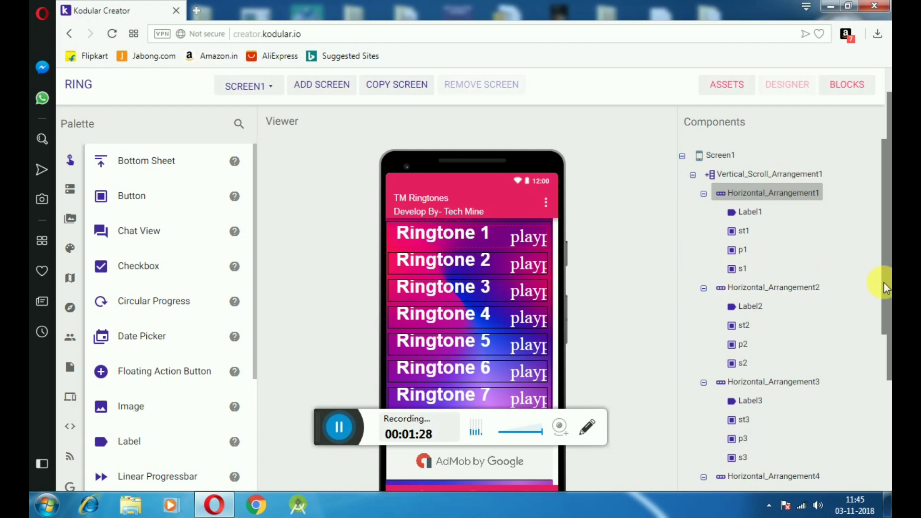
left_click_drag(883, 309, 886, 380)
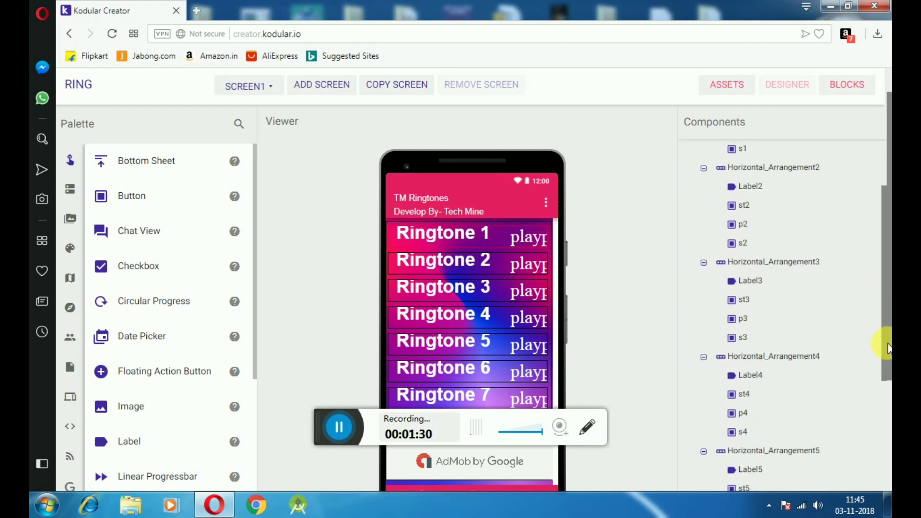
scroll(885, 394, "down", 2)
scroll(881, 422, "down", 1)
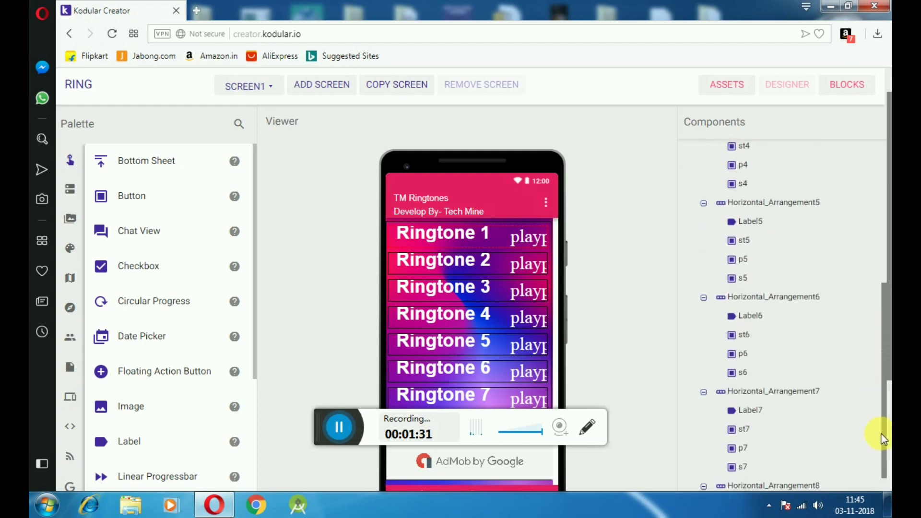
scroll(879, 418, "down", 1)
scroll(881, 351, "down", 1)
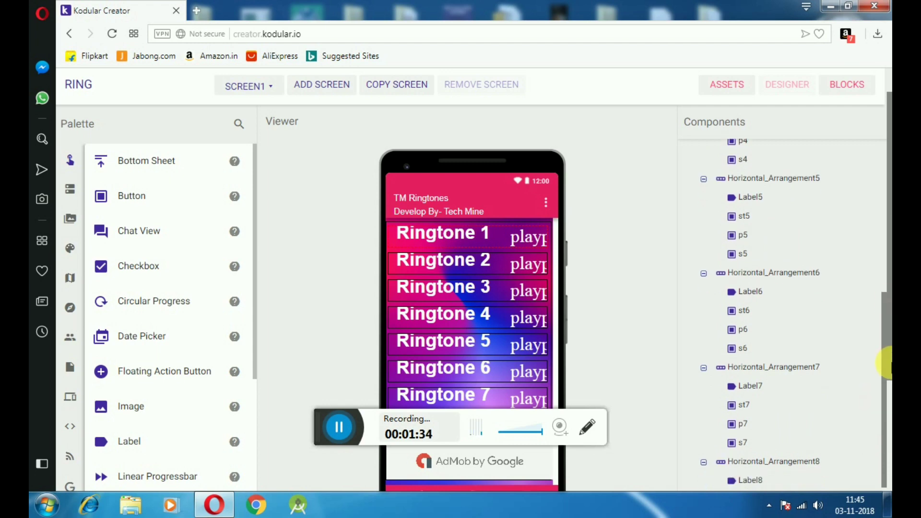
scroll(886, 384, "down", 1)
scroll(885, 408, "down", 1)
scroll(885, 408, "down", 1)
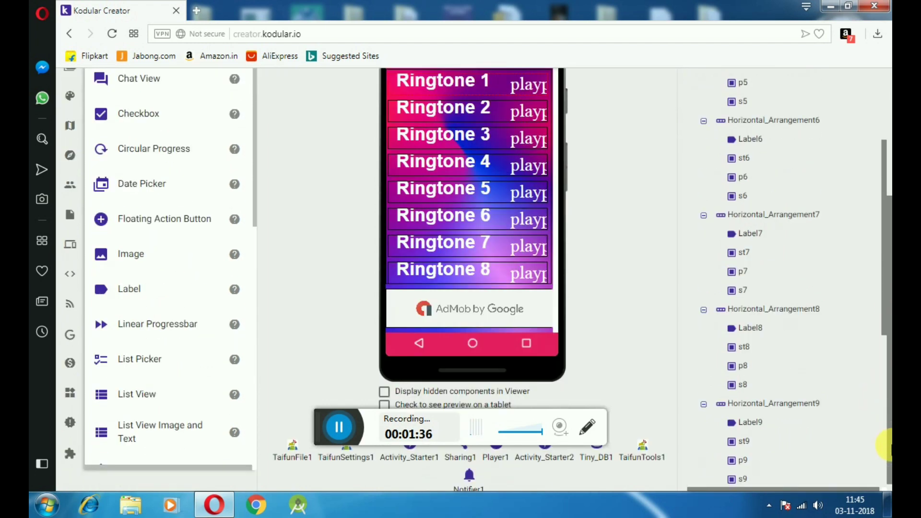
scroll(883, 317, "down", 1)
scroll(884, 324, "down", 1)
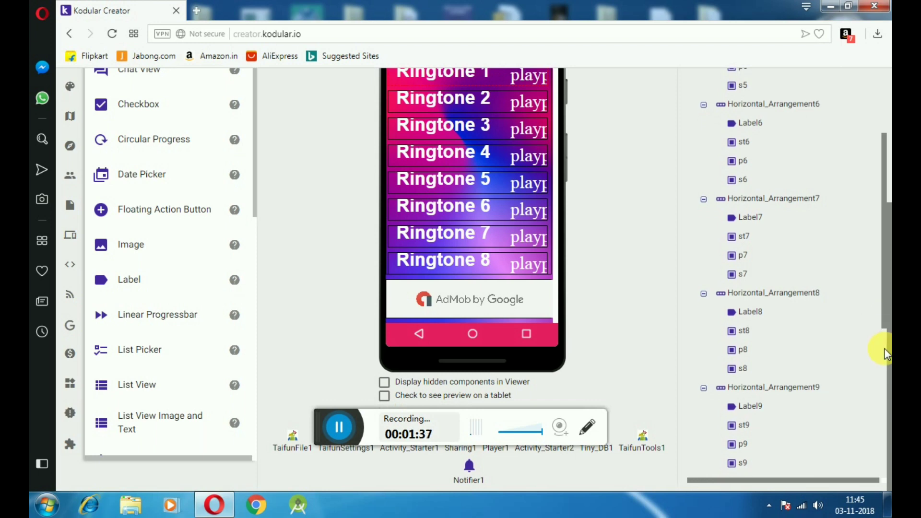
scroll(881, 350, "down", 2)
scroll(870, 426, "down", 2)
scroll(862, 473, "down", 2)
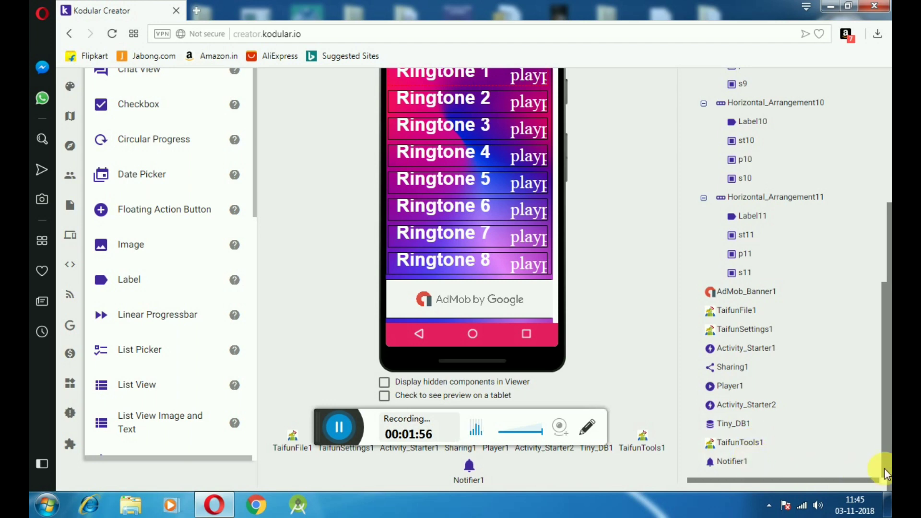
Scroll the Blocks workspace to the Title Bar Icon Selected handler sharing a YouTube link
left_click_drag(890, 463, 890, 296)
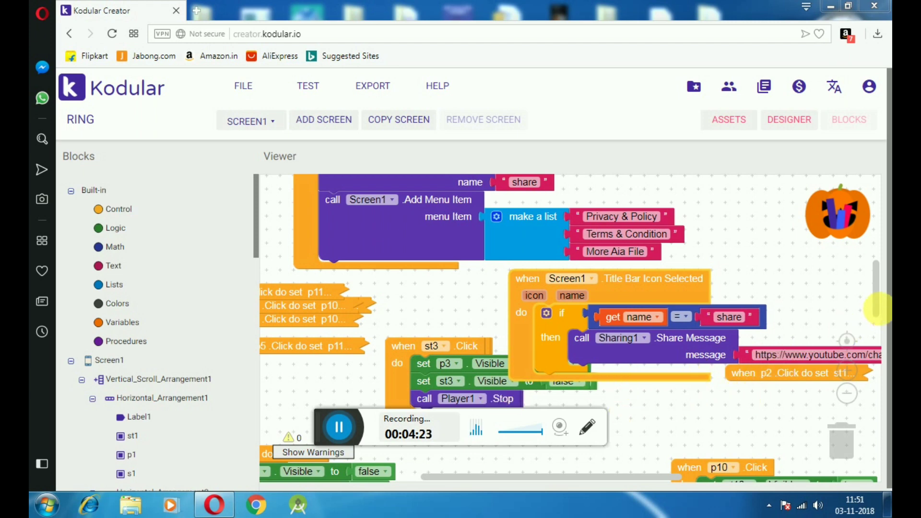
scroll(879, 306, "down", 6)
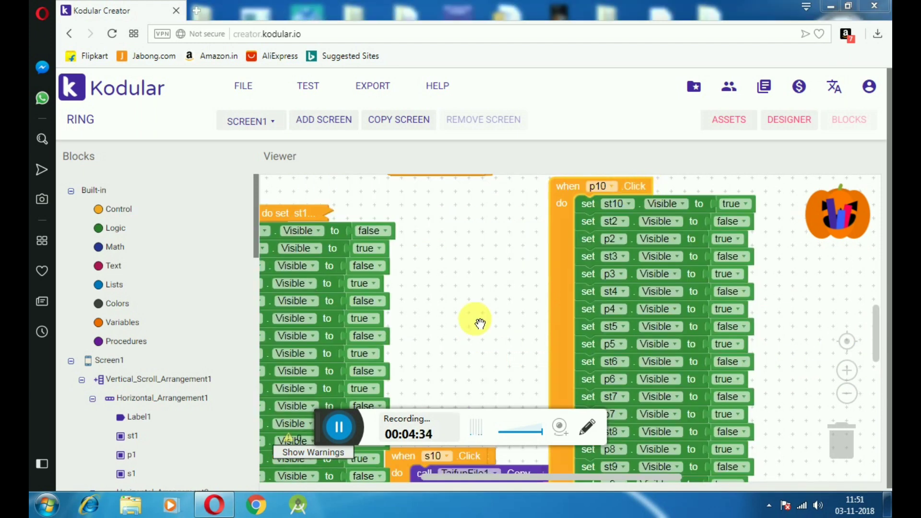
left_click(338, 427)
left_click(338, 427)
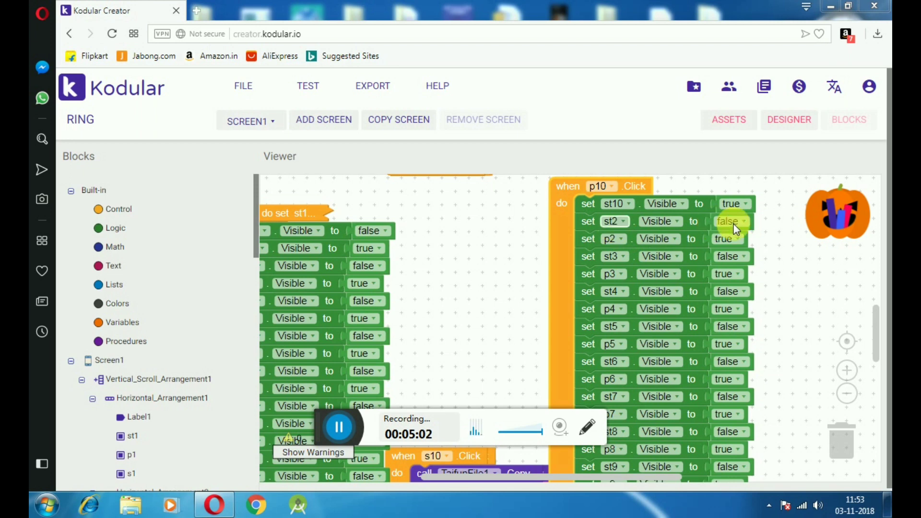
left_click(717, 331)
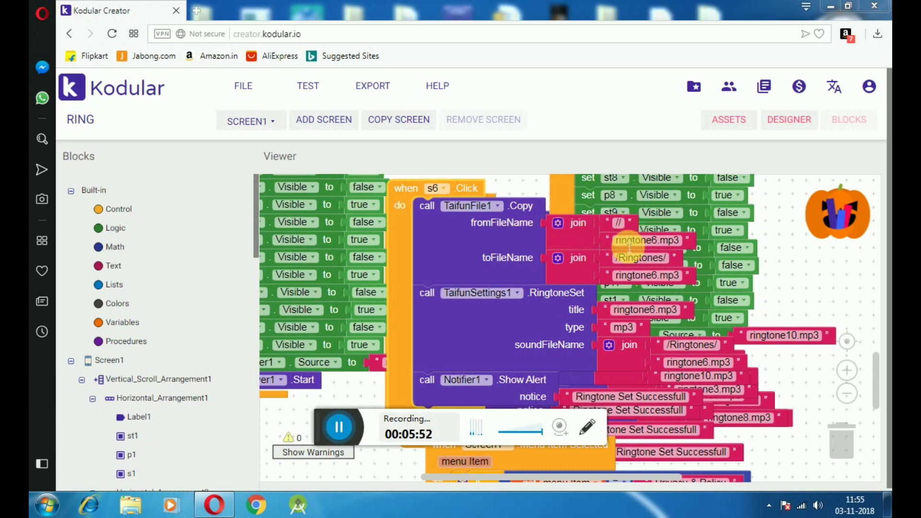
left_click(651, 247)
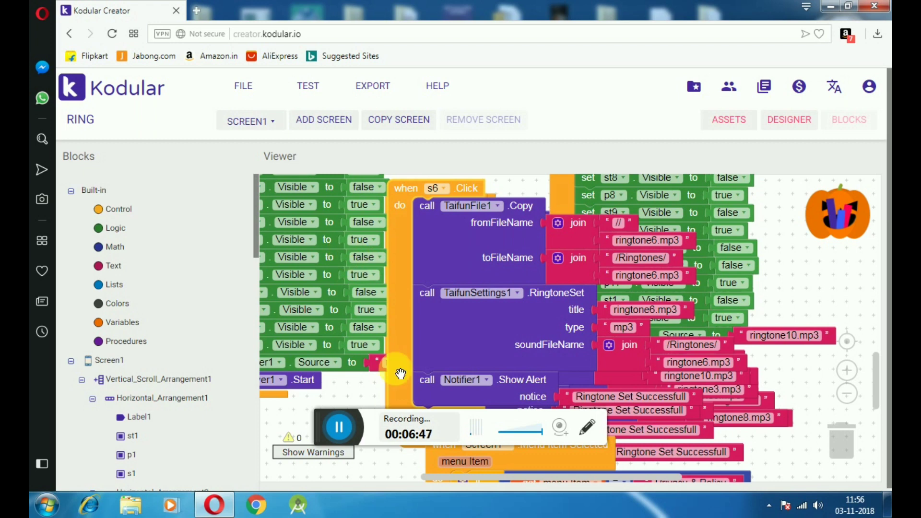
Move the s6.Click handler up-left and inspect its mp3, /Ringtones/ and ringtone6.mp3 text values
left_click_drag(424, 440, 384, 373)
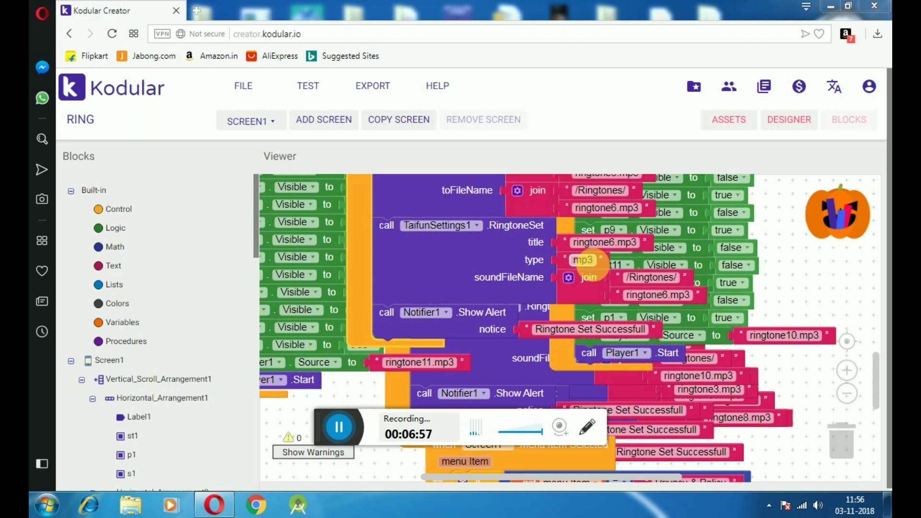
left_click(582, 260)
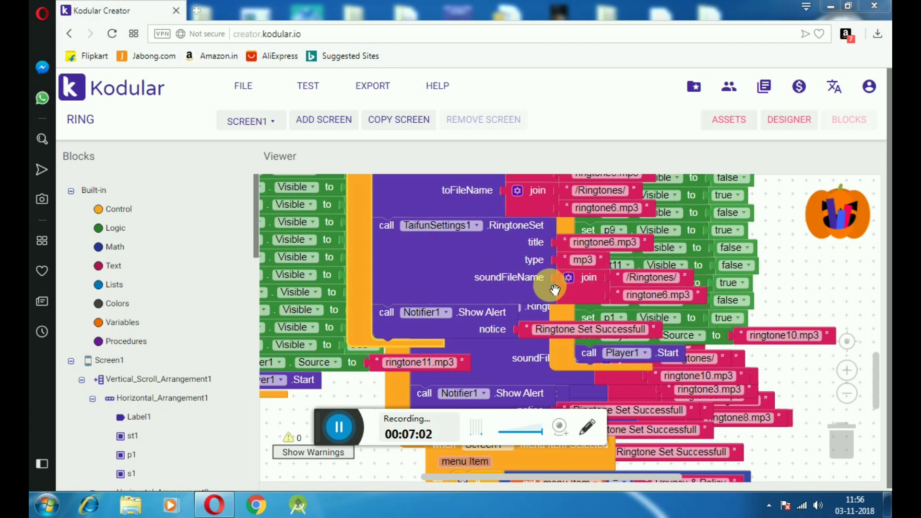
left_click(622, 282)
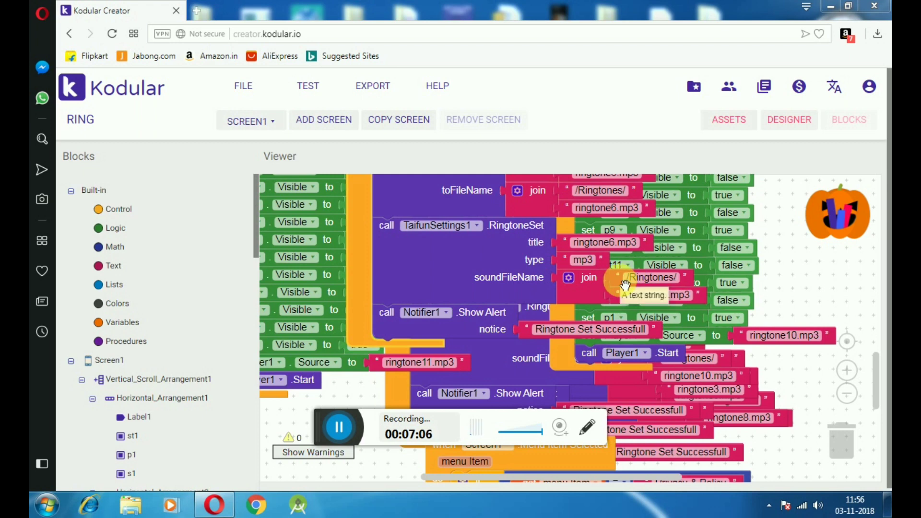
left_click(629, 280)
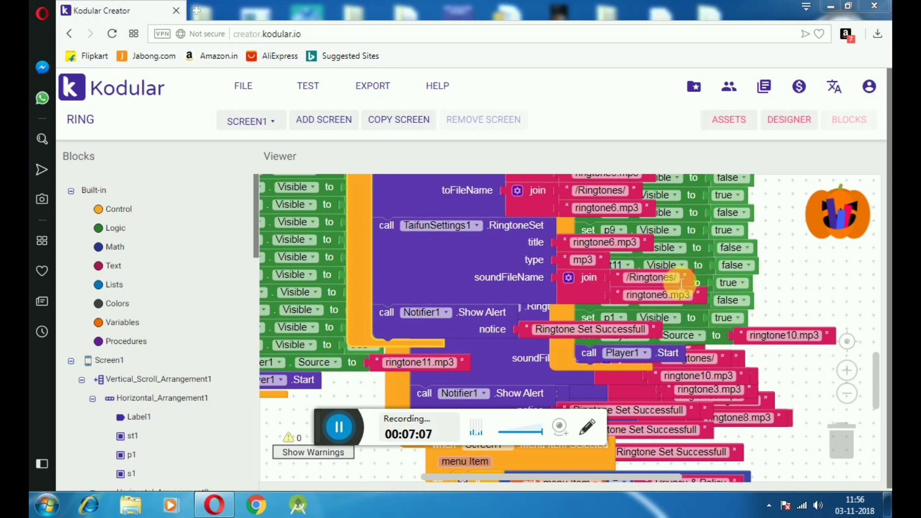
left_click(633, 291)
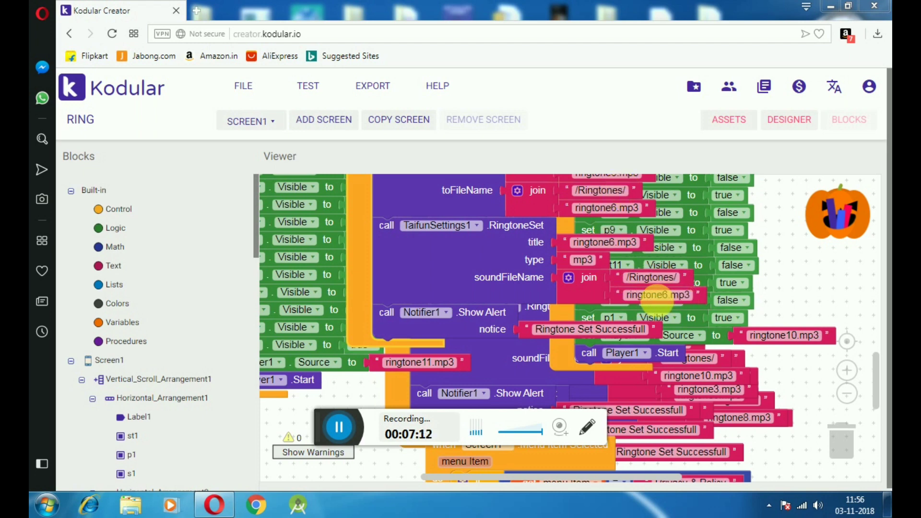
left_click(671, 299)
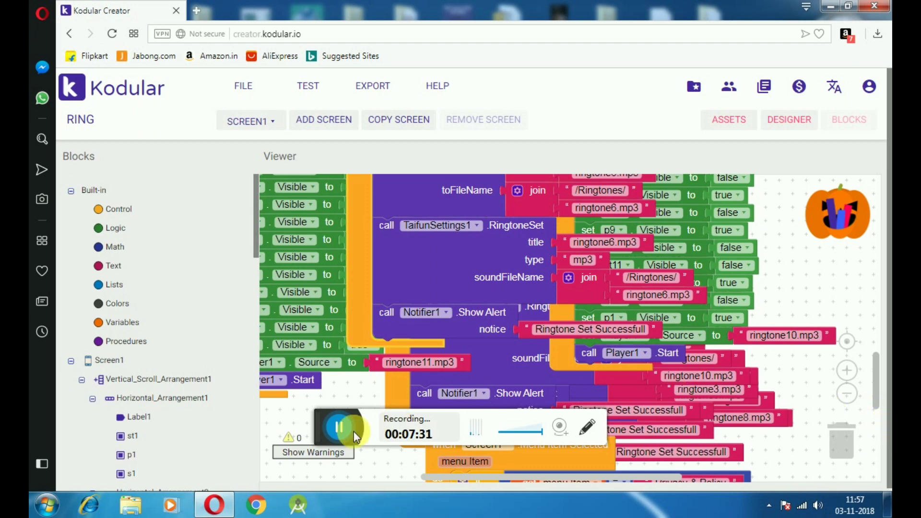
left_click(337, 425)
left_click(338, 425)
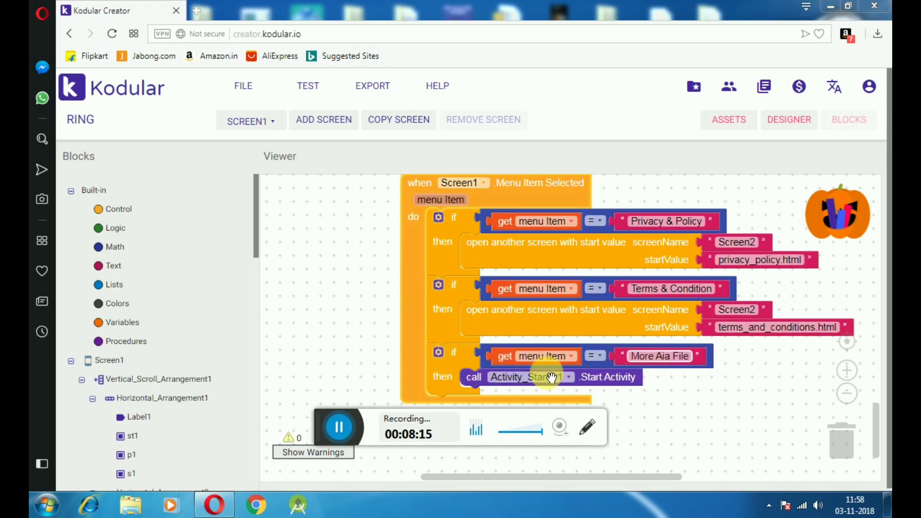
Highlight the Start Activity call under the More Aia File menu-item condition
left_click(482, 384)
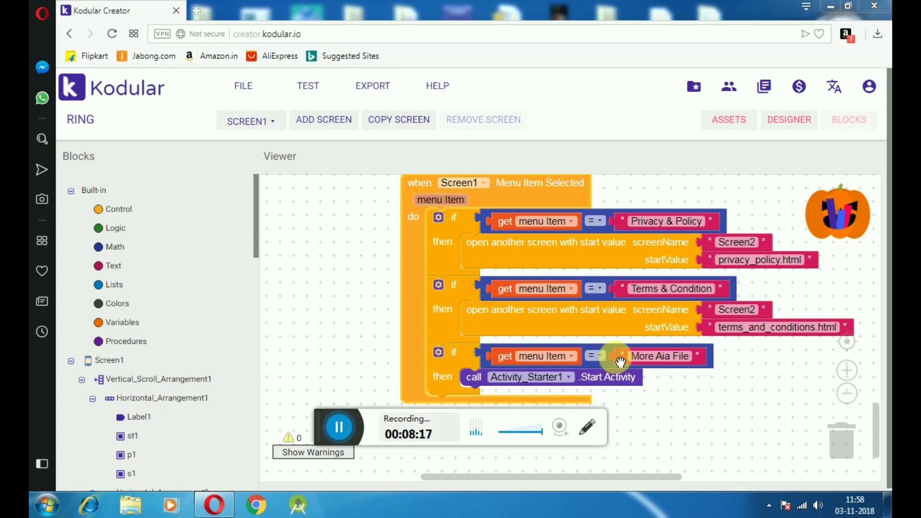
left_click(654, 360)
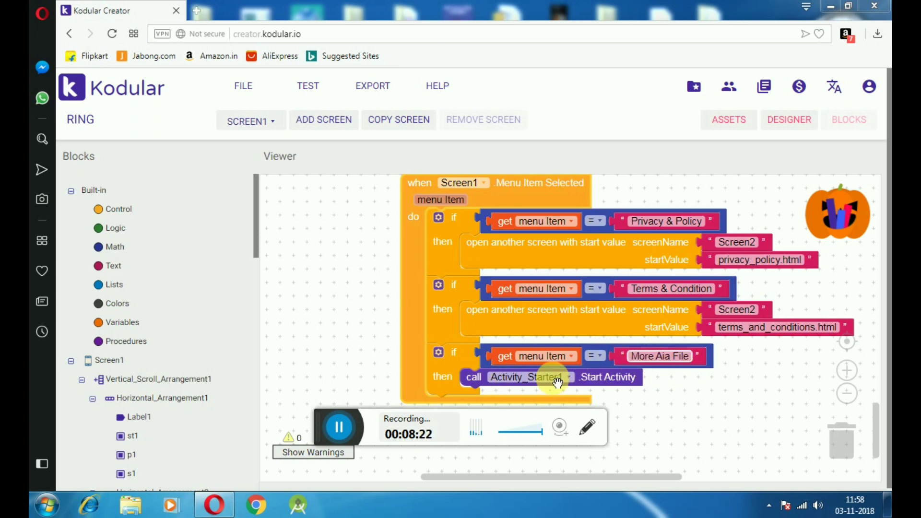
left_click(477, 383)
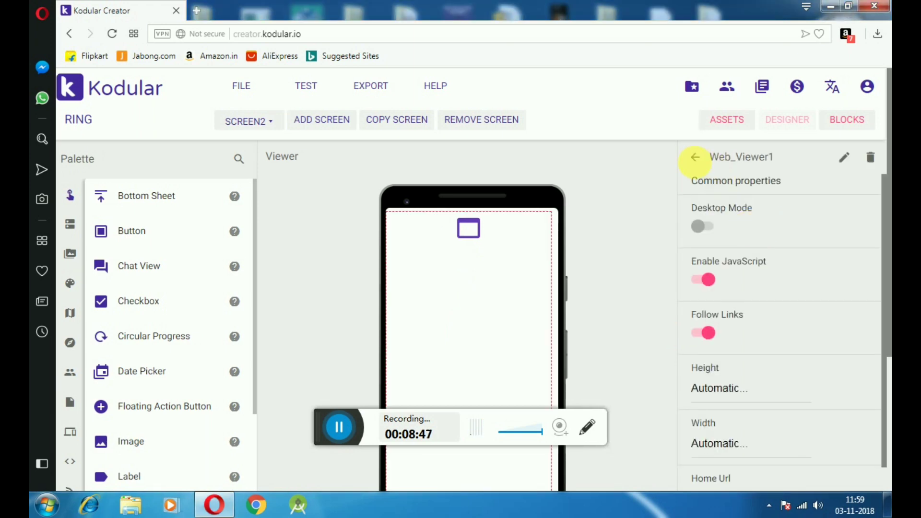
Leave Web_Viewer1's properties for the component tree and switch to Screen2's Blocks editor
left_click(696, 158)
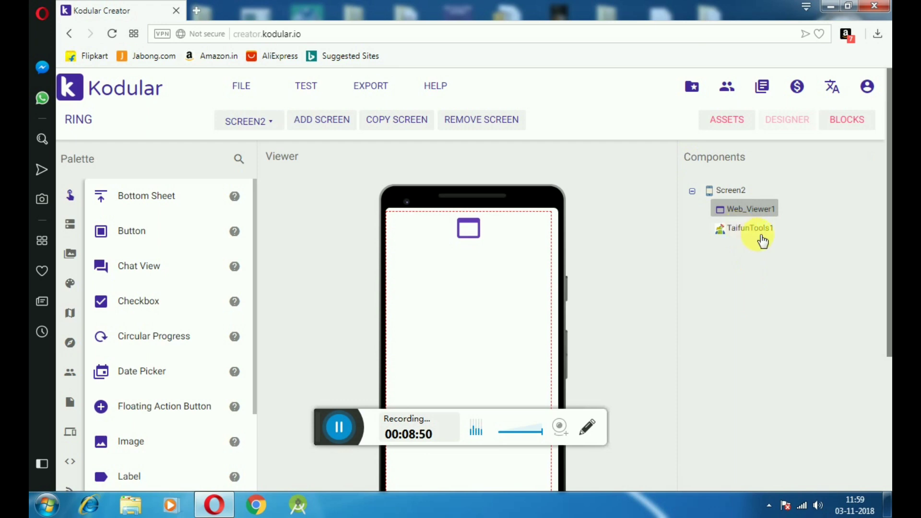
left_click(834, 126)
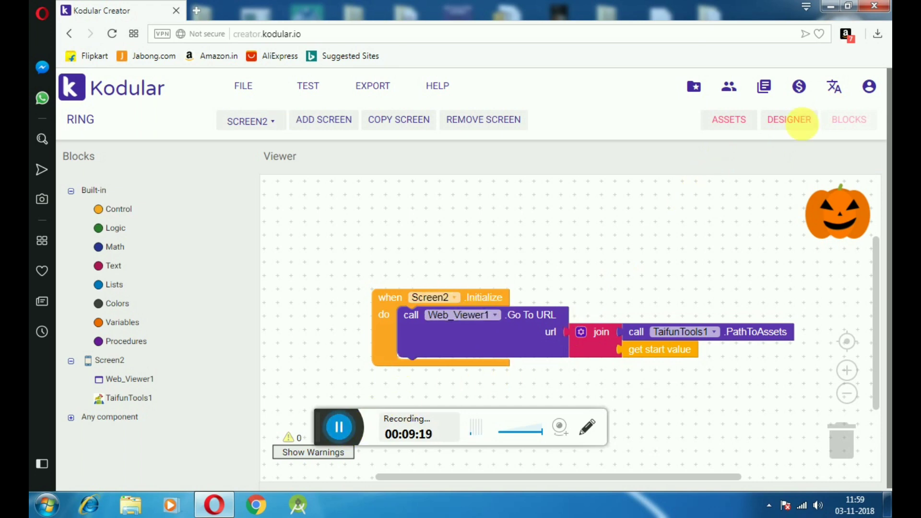
left_click(732, 120)
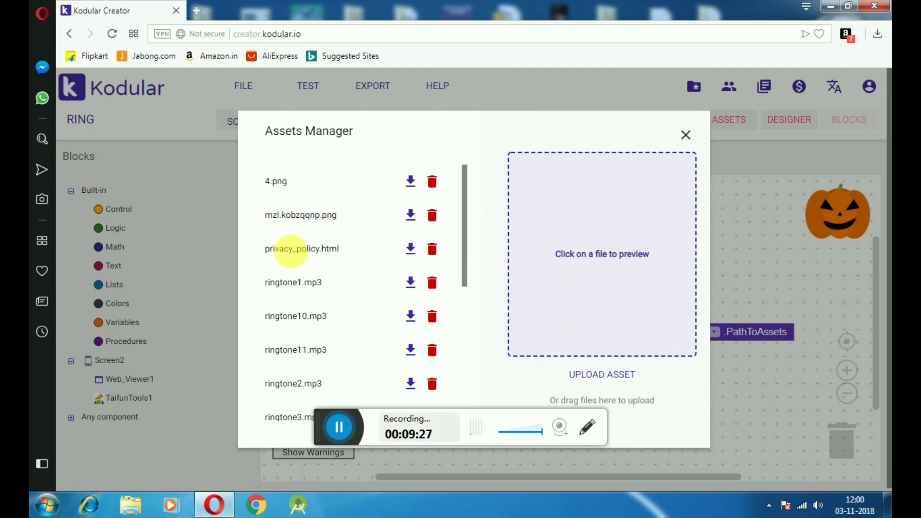
triple_click(307, 249)
left_click(331, 258)
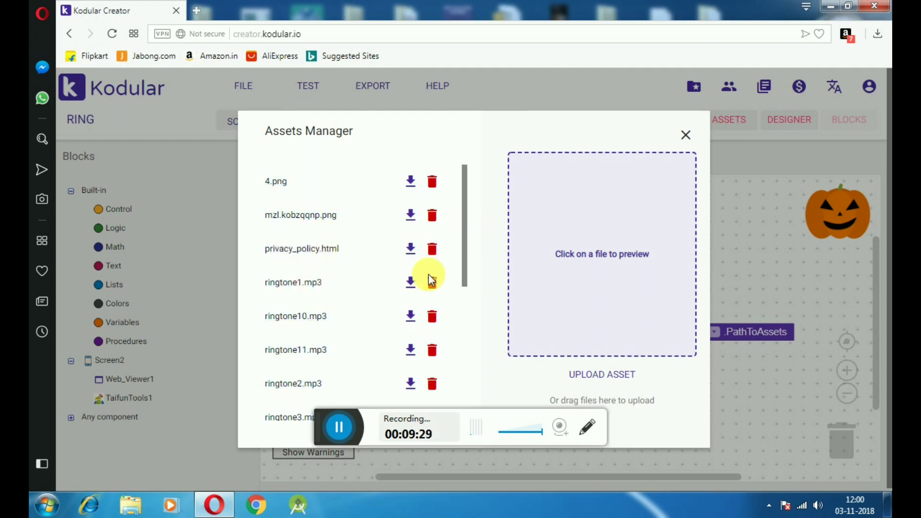
left_click_drag(465, 272, 464, 406)
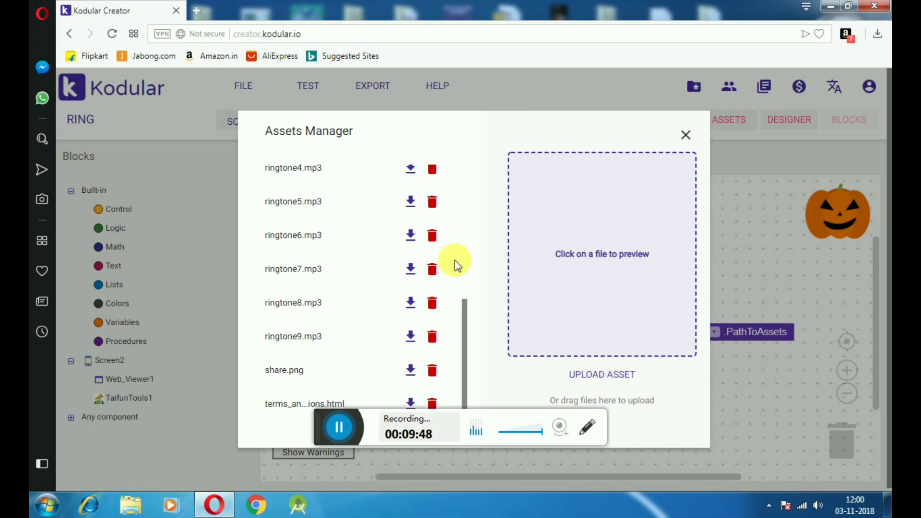
left_click(683, 137)
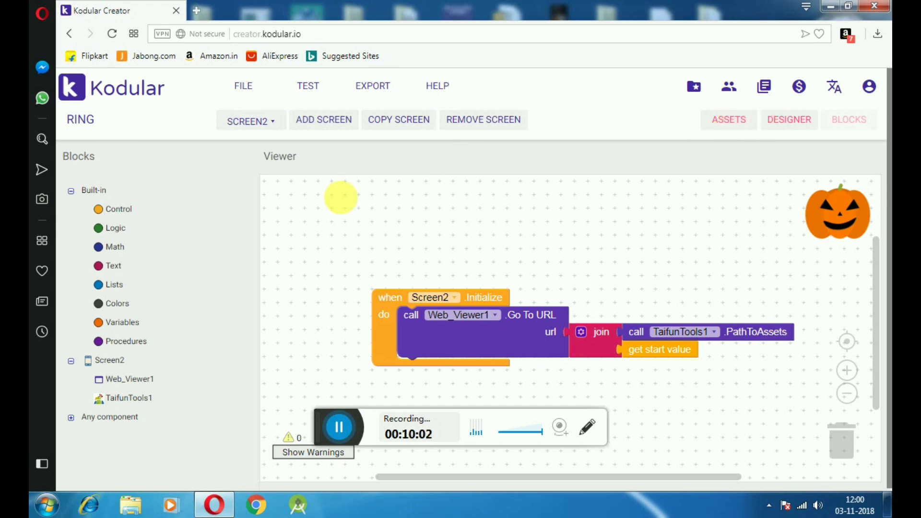
Switch the project to Screen1 and open its Designer layout
left_click(264, 126)
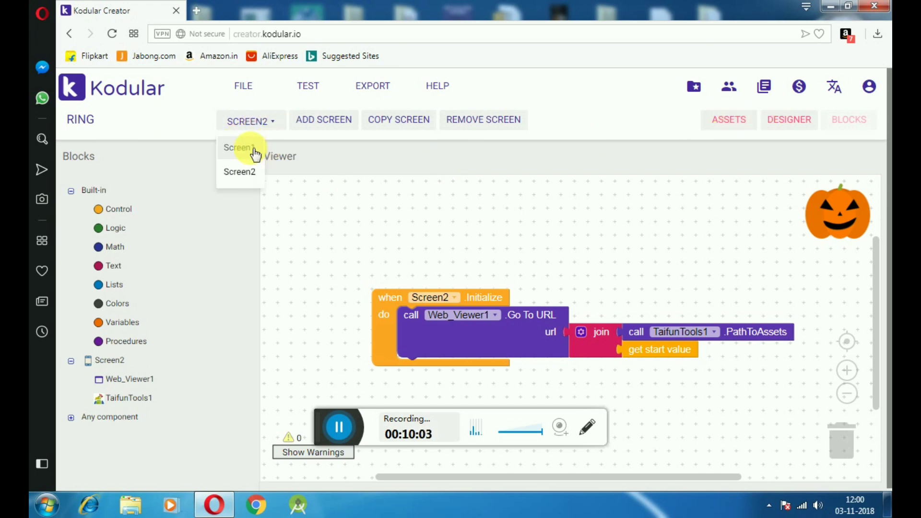
left_click(254, 153)
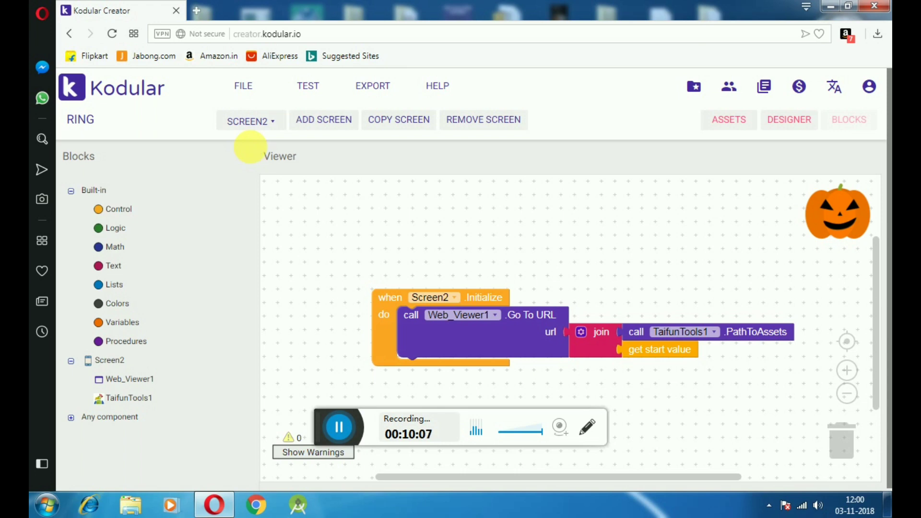
left_click(786, 126)
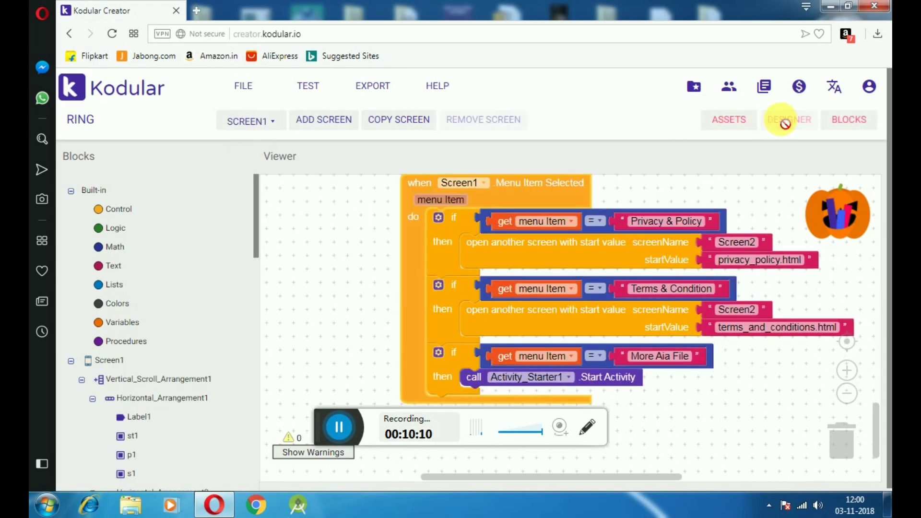